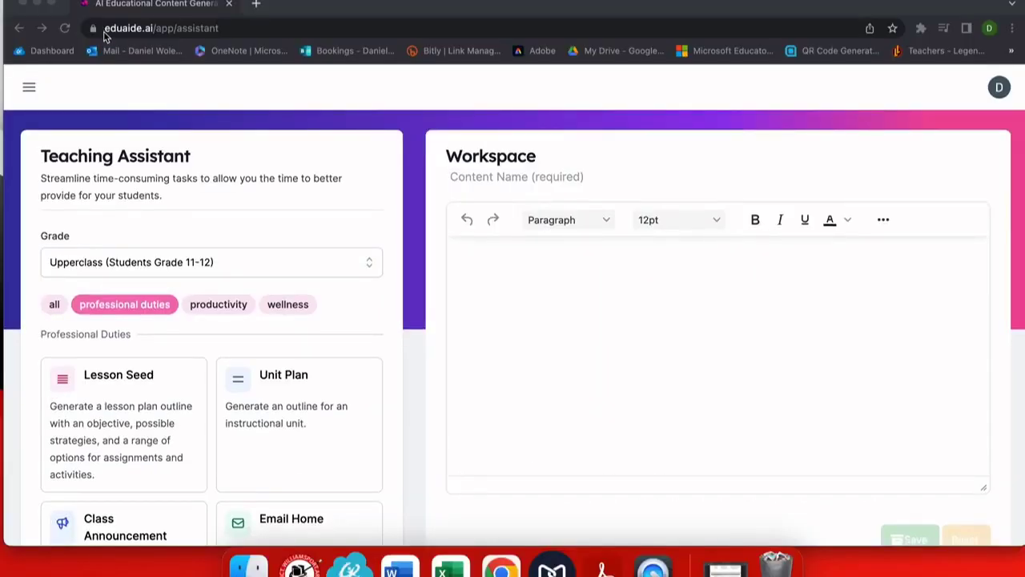
# - Select and deselect the page's web address, then open and close the account menu
pyautogui.moveTo(103, 31); pyautogui.dragTo(126, 36)
pyautogui.click(126, 32)
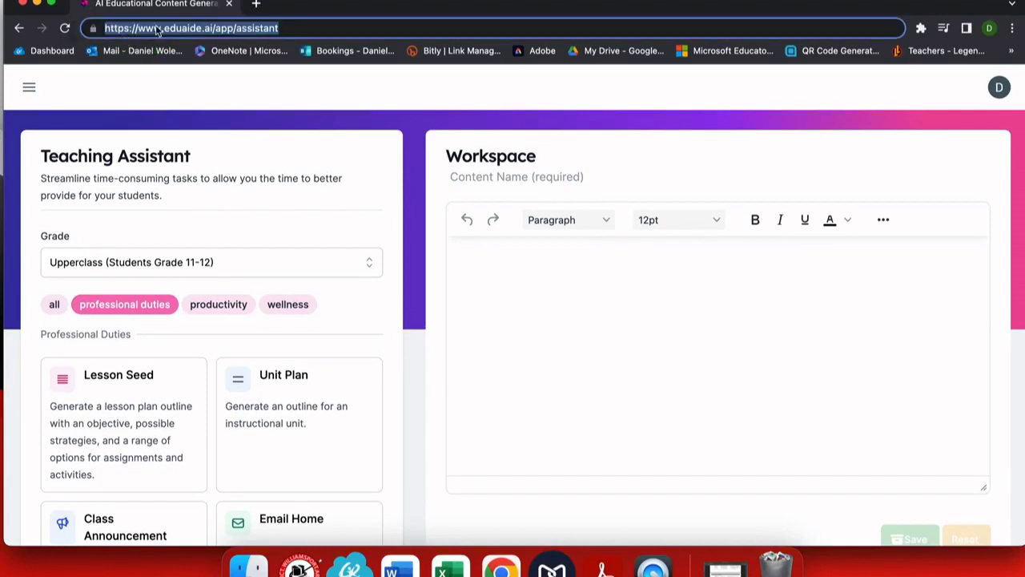
pyautogui.click(284, 78)
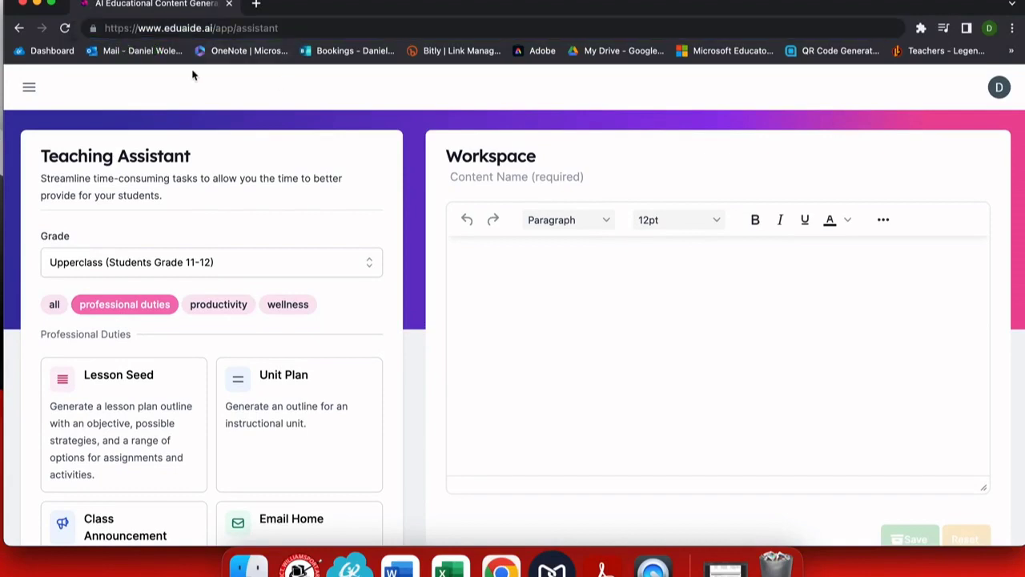
pyautogui.click(1005, 92)
pyautogui.click(1005, 92)
# - Highlight the Teaching Assistant heading twice, clearing it each time, and scroll the page
pyautogui.moveTo(39, 158); pyautogui.dragTo(204, 162)
pyautogui.click(204, 162)
pyautogui.moveTo(40, 157); pyautogui.dragTo(201, 160)
pyautogui.click(204, 162)
pyautogui.scroll(-2, 86, 267)
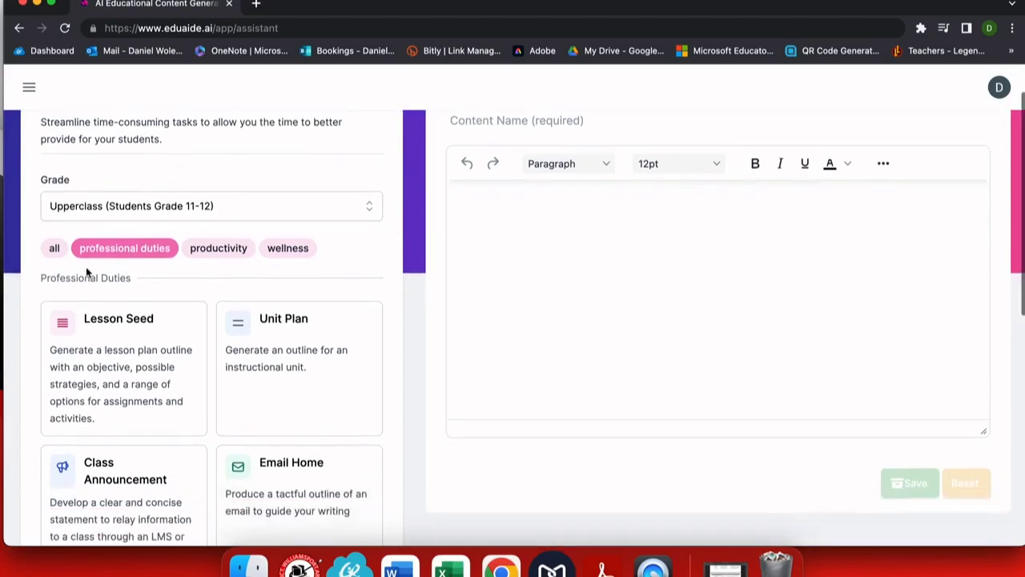
pyautogui.scroll(1, 85, 267)
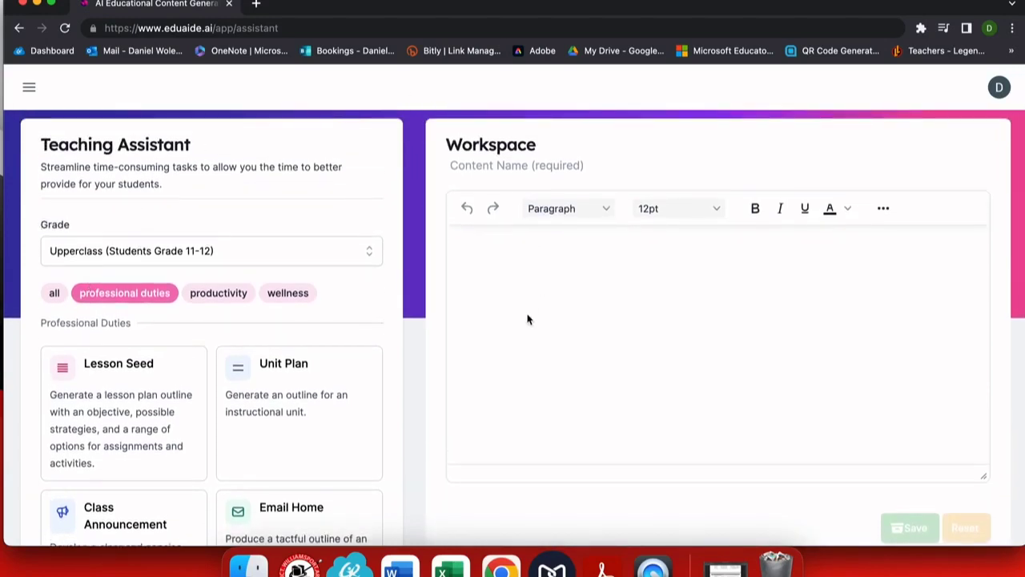
# - Set the grade to 3rd Grade Students and show the productivity tools
pyautogui.click(206, 253)
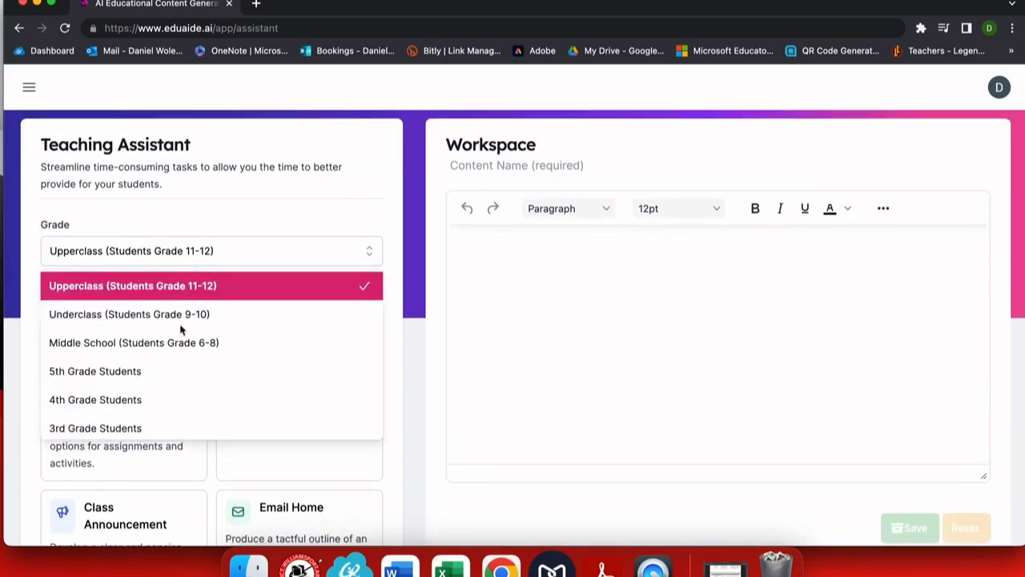
pyautogui.scroll(-5, 168, 373)
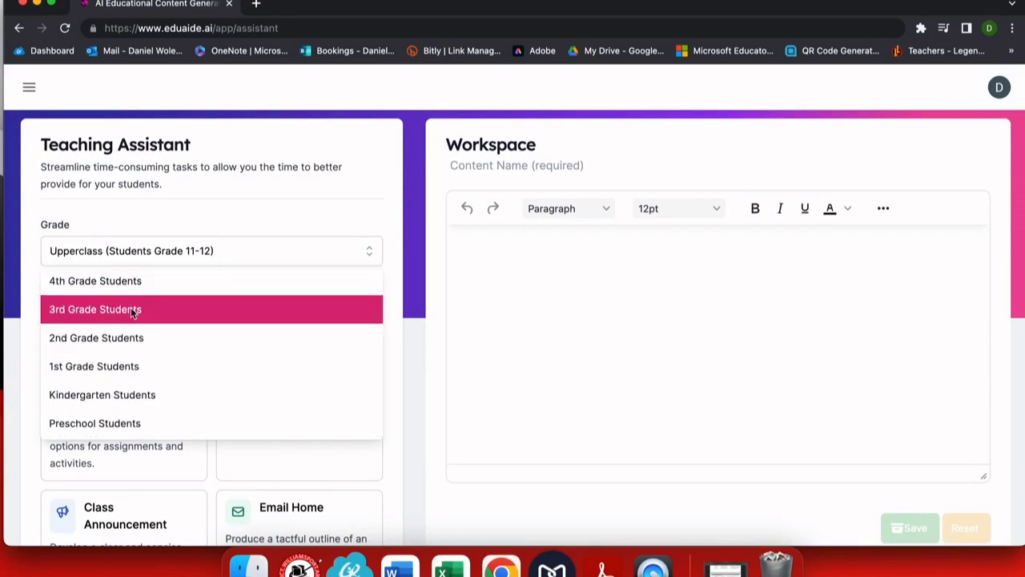
pyautogui.click(132, 308)
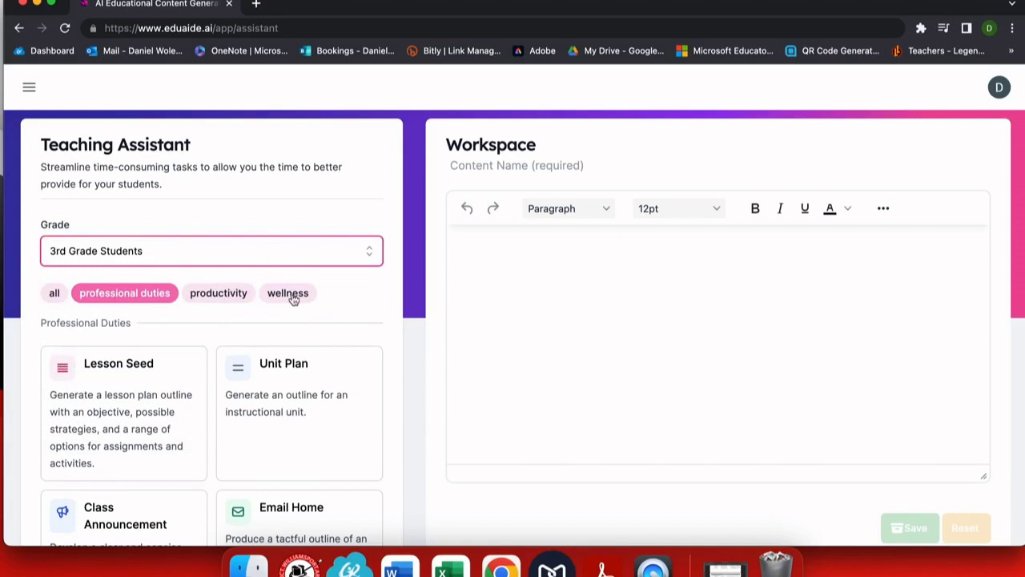
pyautogui.click(216, 293)
# - Browse the wellness activities, return to professional duties and choose Lesson Seed
pyautogui.scroll(-5, 216, 293)
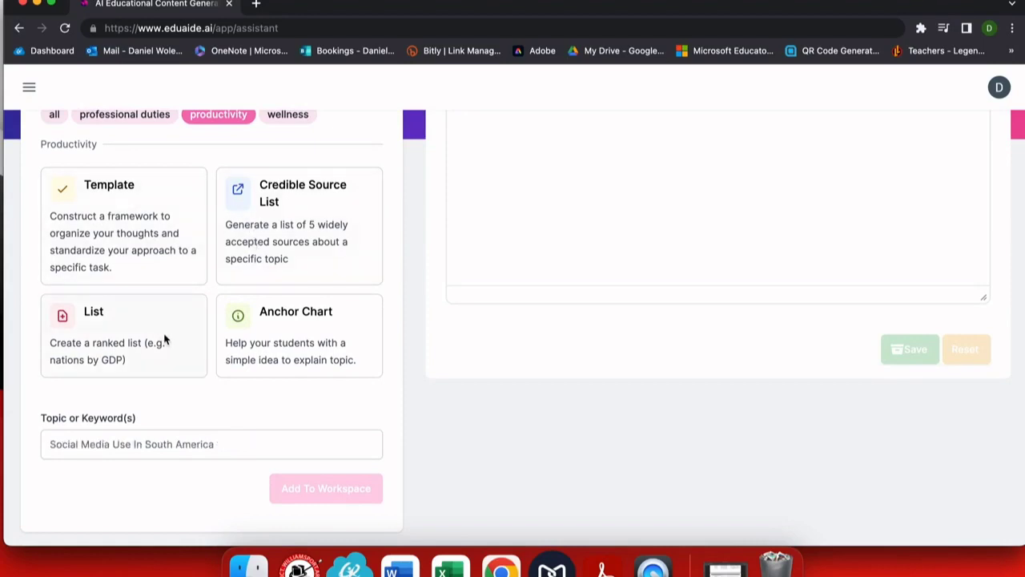
pyautogui.scroll(3, 175, 228)
pyautogui.click(276, 226)
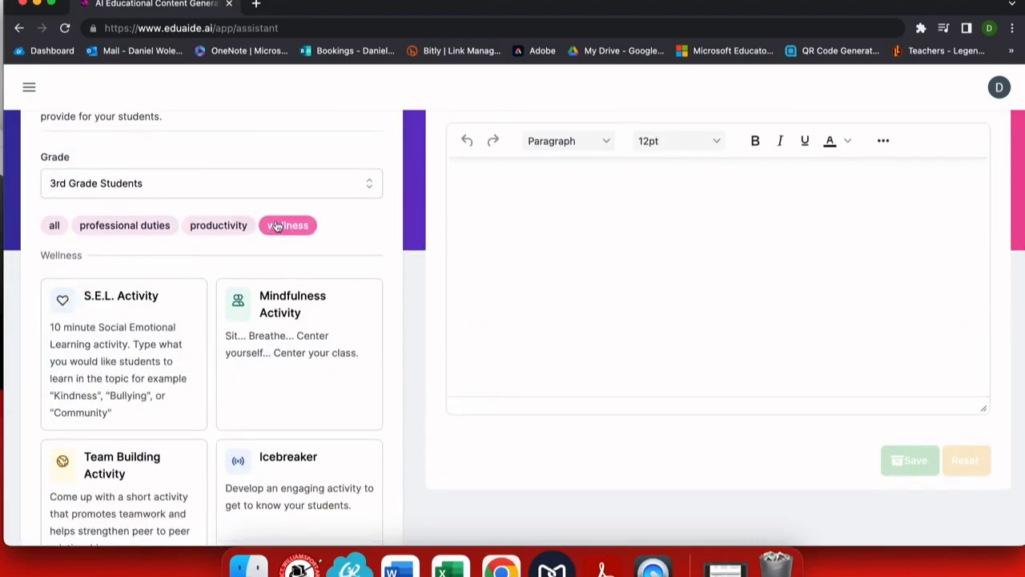
pyautogui.click(111, 227)
pyautogui.click(112, 227)
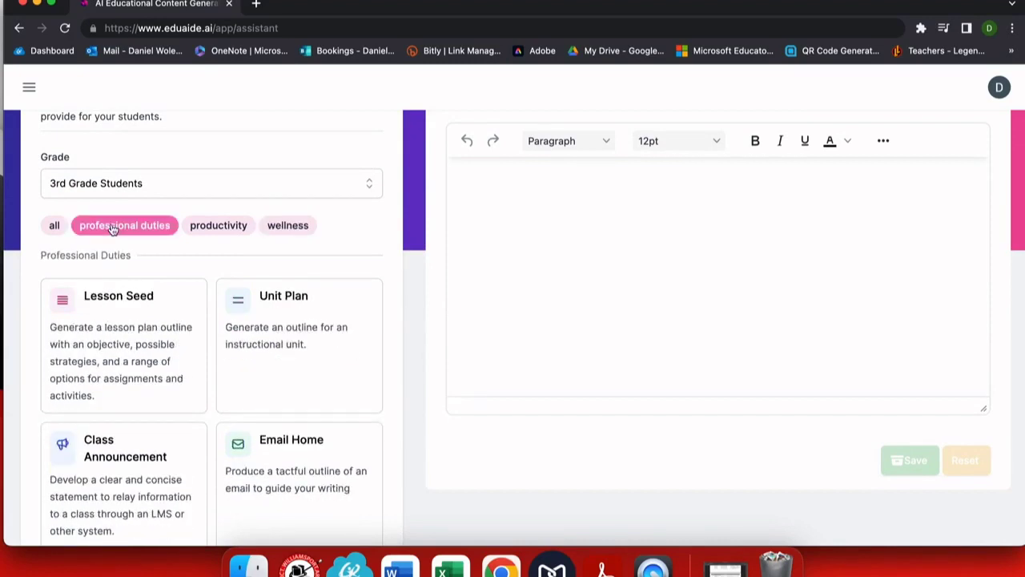
pyautogui.scroll(-4, 141, 306)
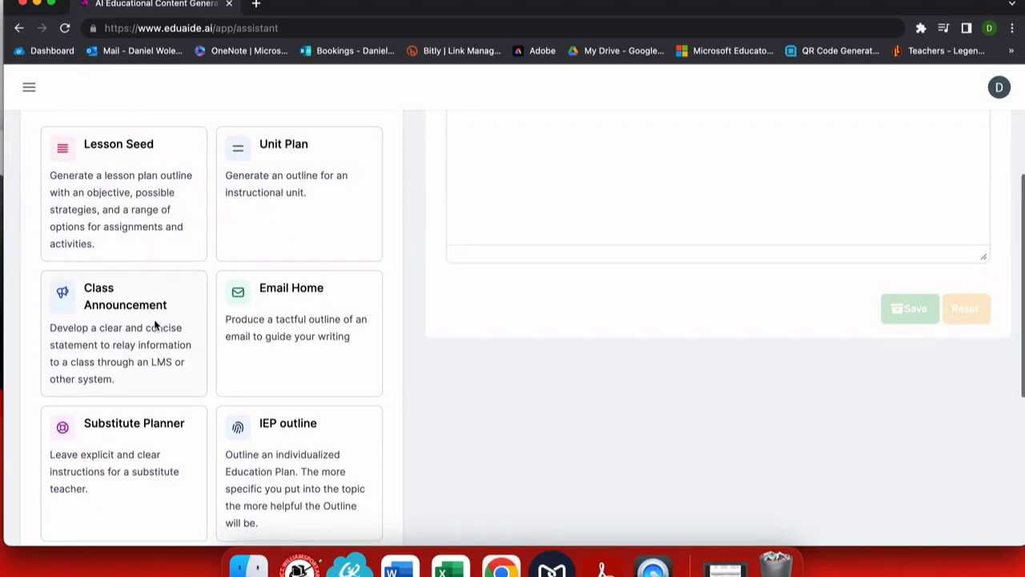
pyautogui.scroll(-4, 159, 322)
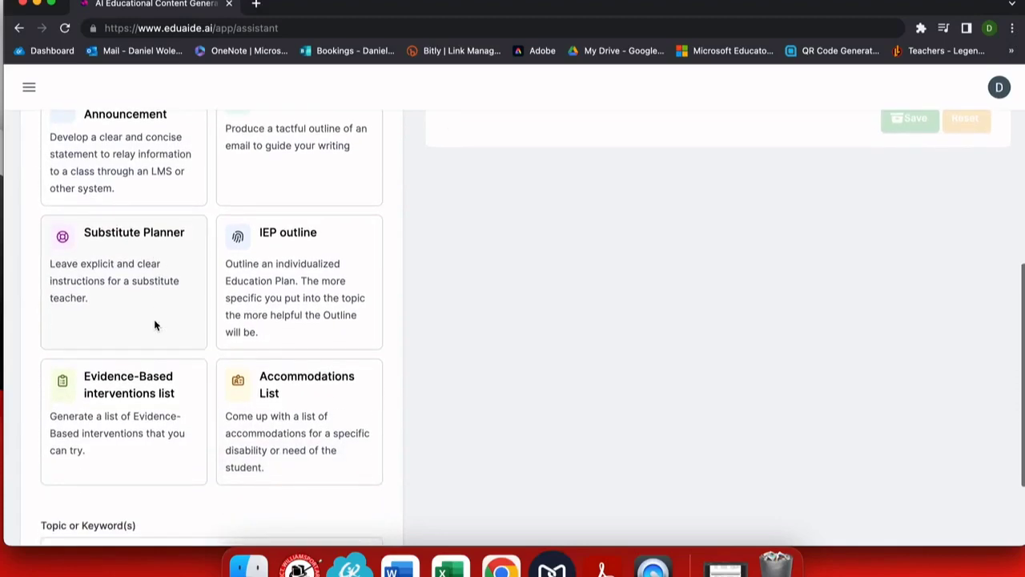
pyautogui.scroll(5, 154, 320)
pyautogui.click(122, 249)
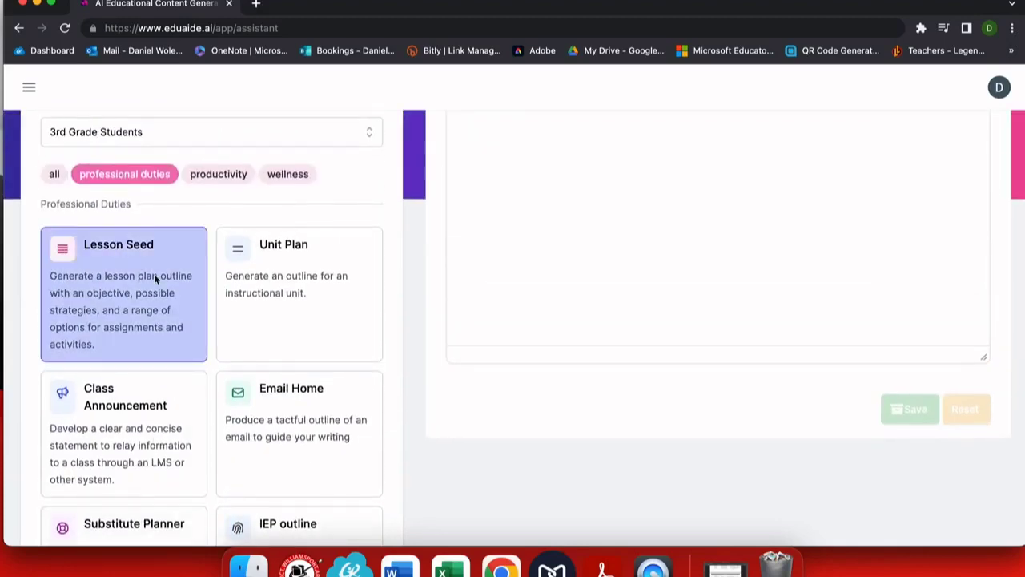
# - Add a lesson seed on topic 'Fractions' to the workspace, then select Unit Plan
pyautogui.scroll(-10, 153, 273)
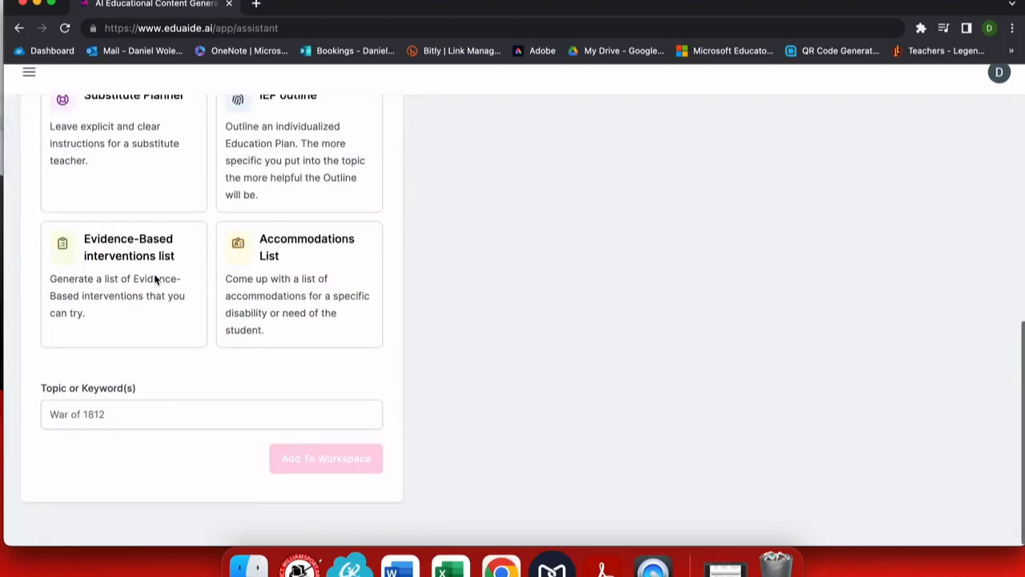
pyautogui.click(120, 414)
pyautogui.write('Fractions')
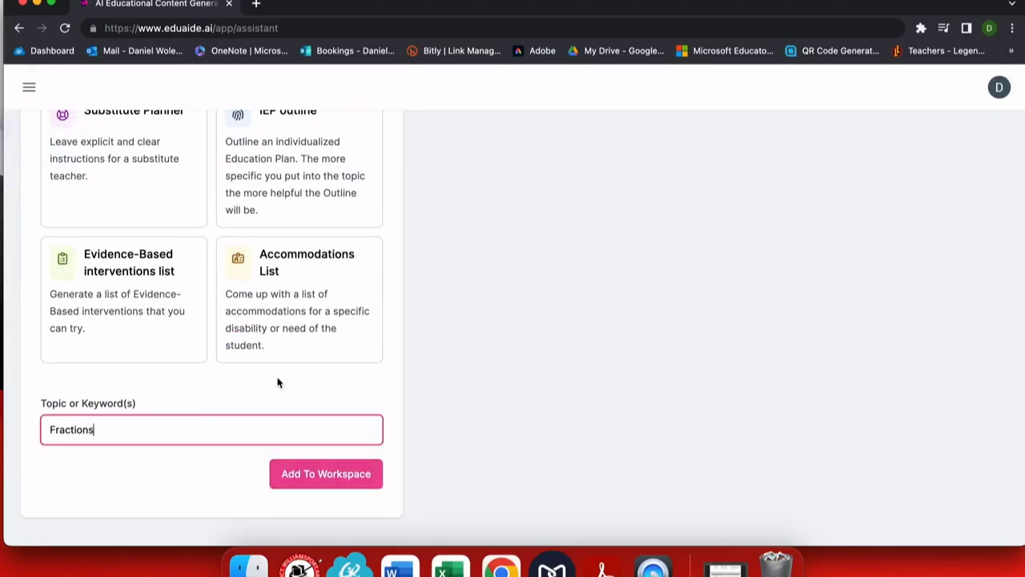
pyautogui.scroll(1, 273, 347)
pyautogui.scroll(6, 274, 347)
pyautogui.scroll(-7, 264, 244)
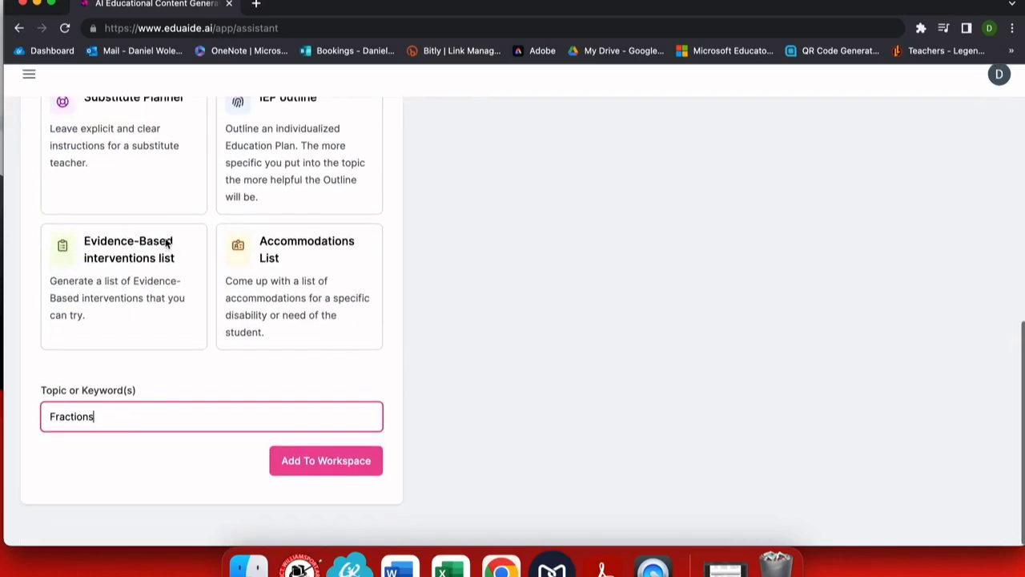
pyautogui.click(312, 479)
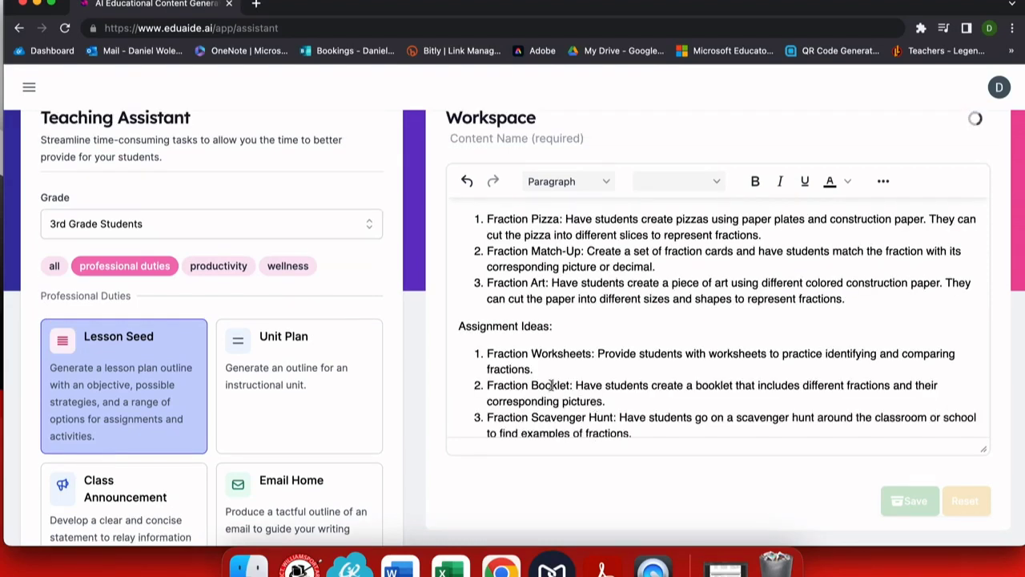
pyautogui.click(306, 382)
# - Reset the workspace and generate a Fractions unit plan in its place
pyautogui.scroll(-10, 306, 384)
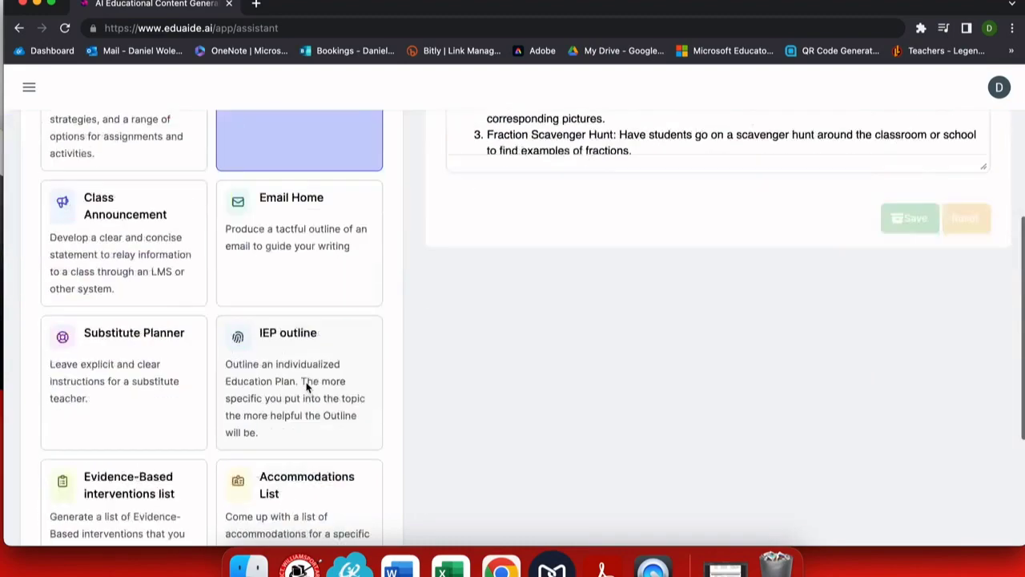
pyautogui.scroll(10, 306, 388)
pyautogui.scroll(-3, 306, 387)
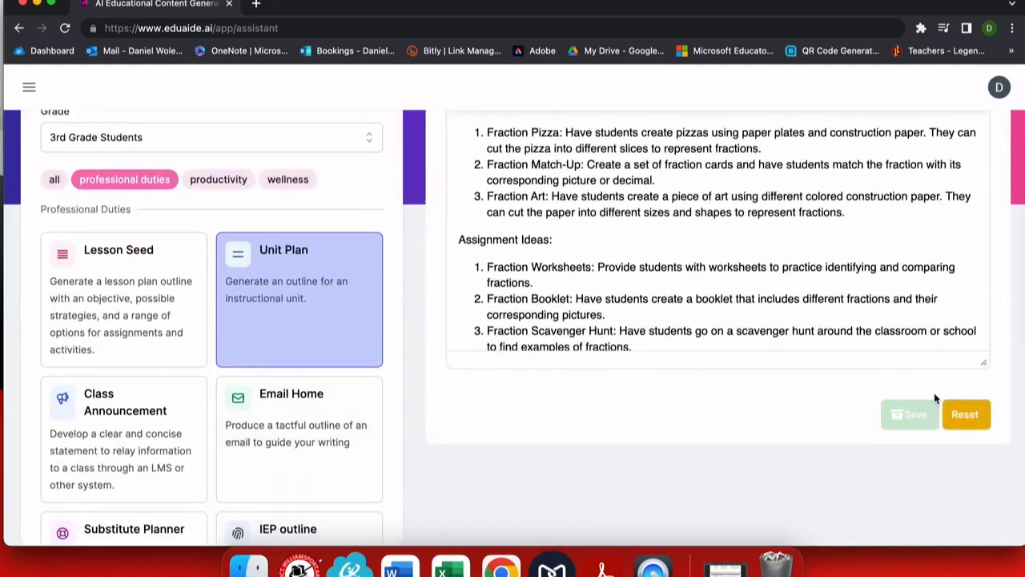
pyautogui.click(958, 413)
pyautogui.scroll(-5, 366, 382)
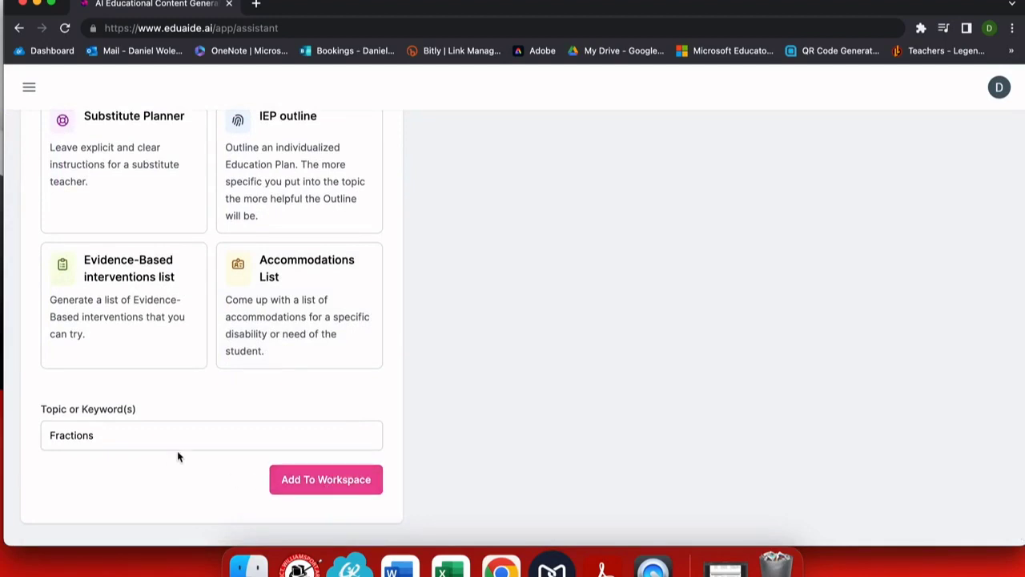
pyautogui.click(298, 478)
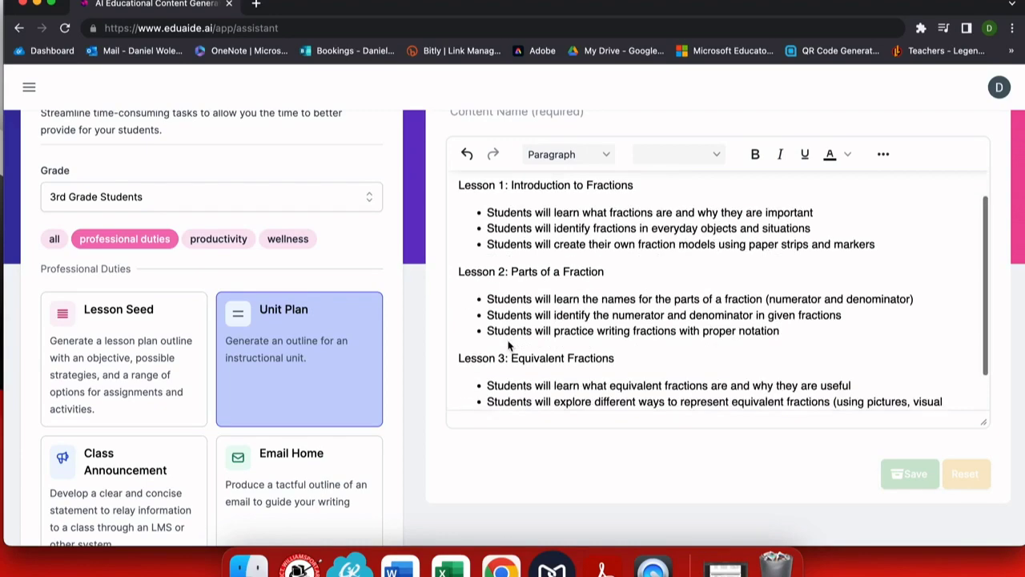
pyautogui.scroll(-4, 507, 344)
# - Choose Email Home and add a 'Field Trip' parent email to the workspace
pyautogui.click(331, 332)
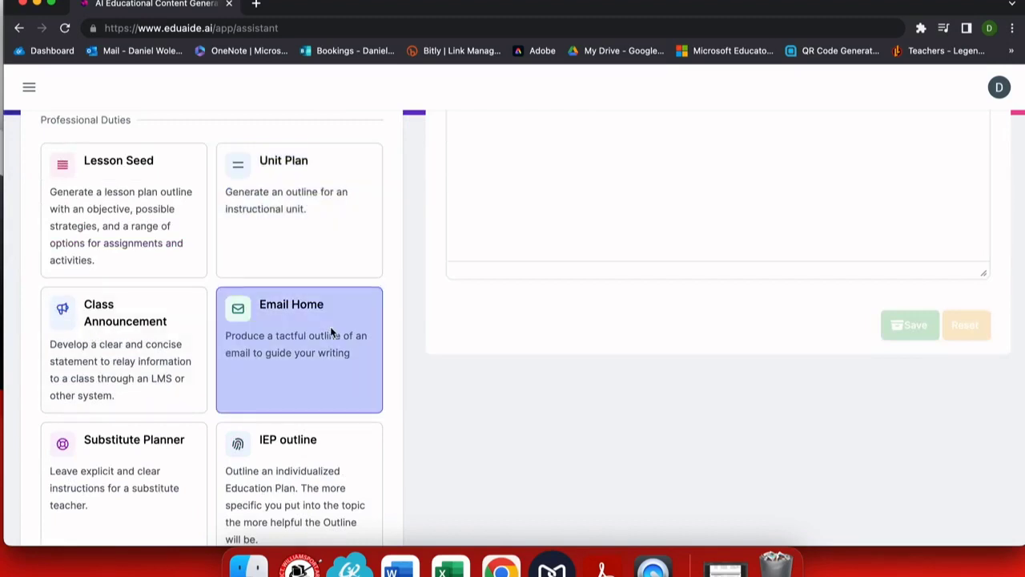
pyautogui.scroll(-7, 272, 372)
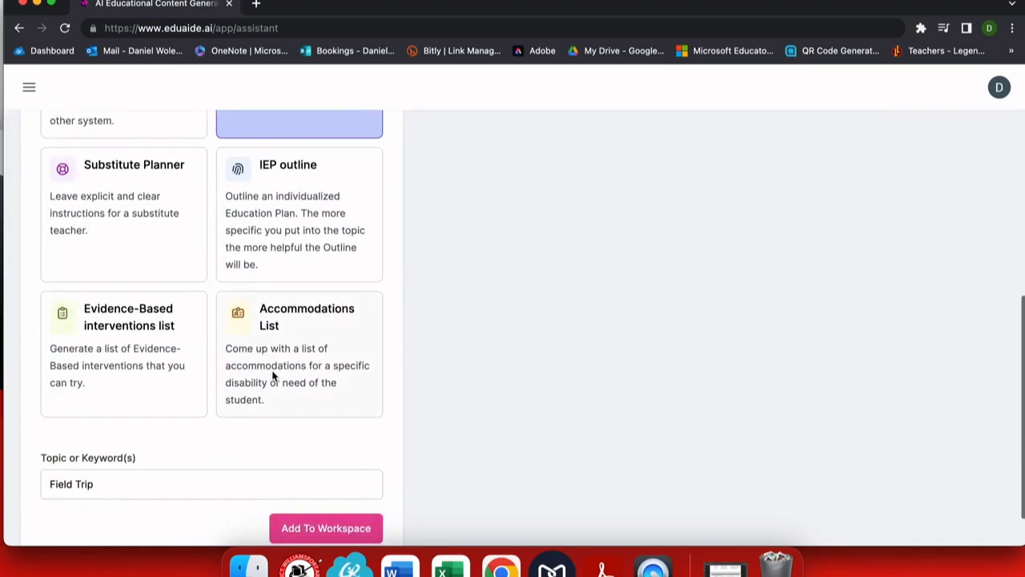
pyautogui.click(159, 489)
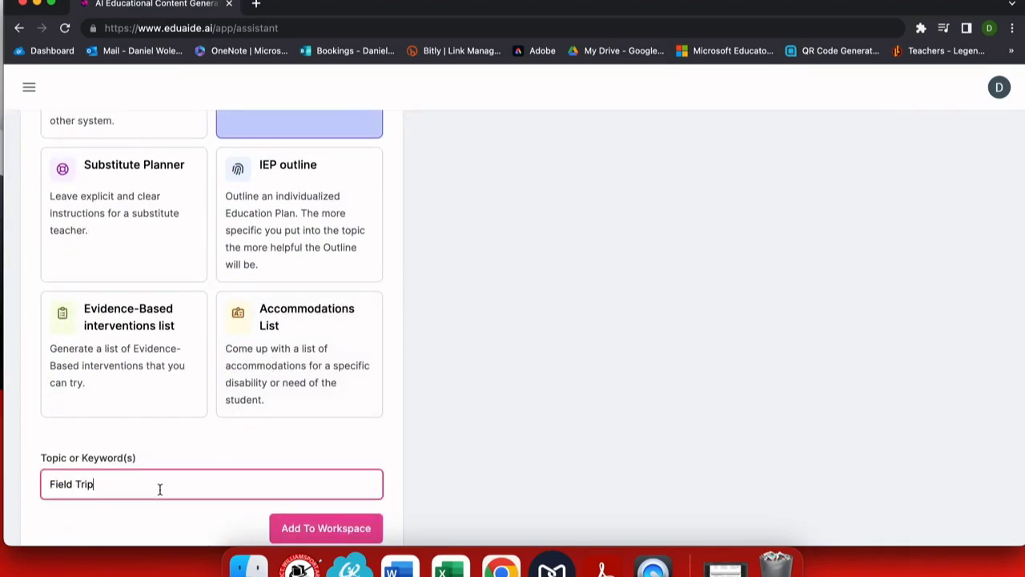
pyautogui.click(341, 526)
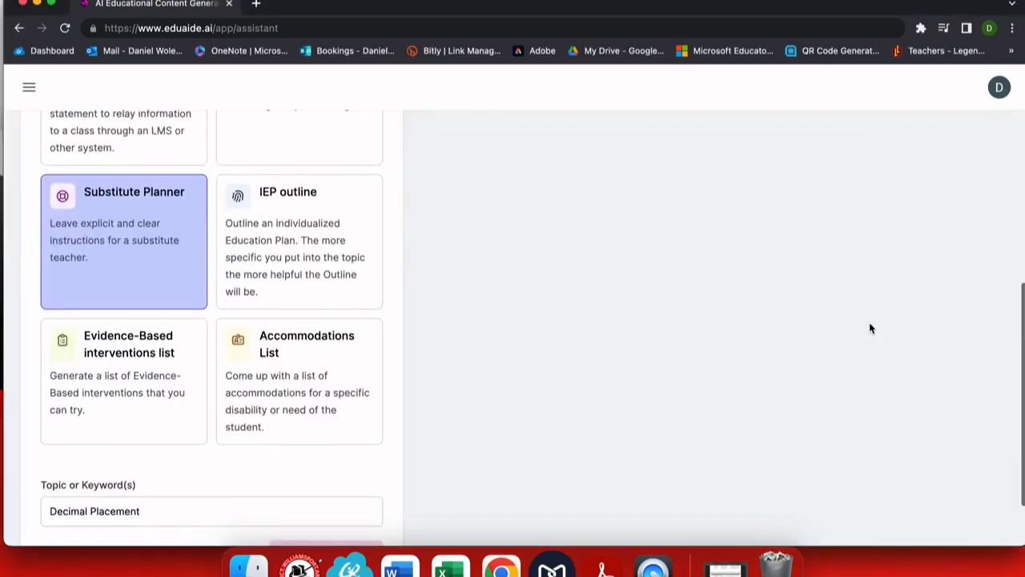
pyautogui.scroll(5, 870, 327)
# - Choose the IEP outline tool
pyautogui.scroll(3, 872, 334)
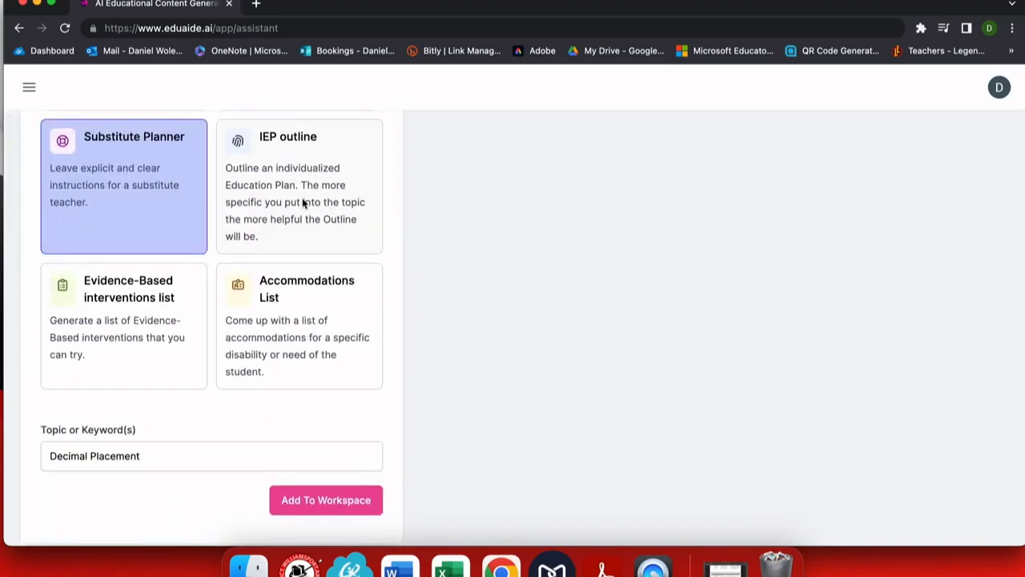
pyautogui.click(304, 204)
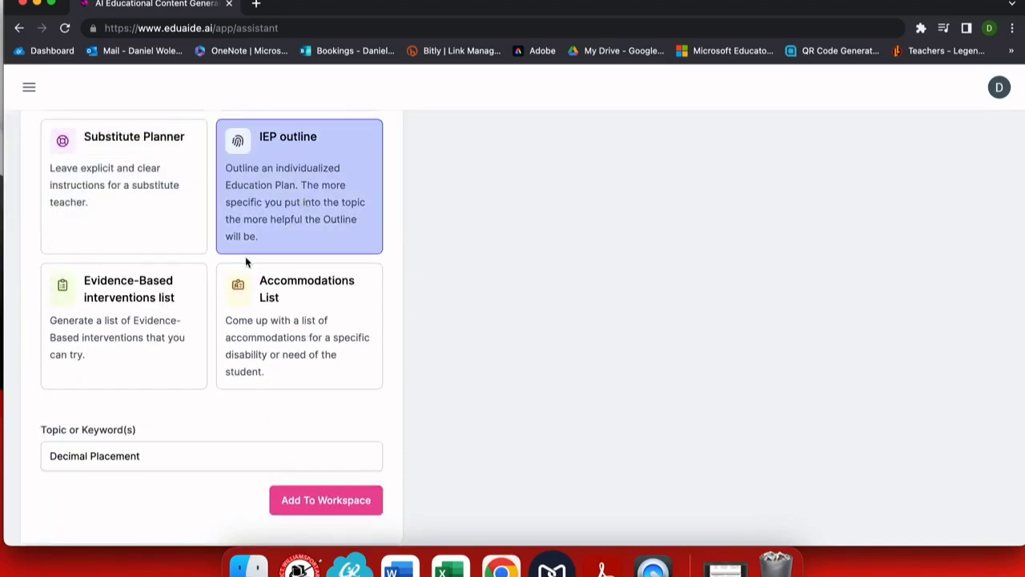
# - Replace the topic with 'reading comprehension' and generate the IEP outline
pyautogui.click(165, 460)
pyautogui.press('super+a')
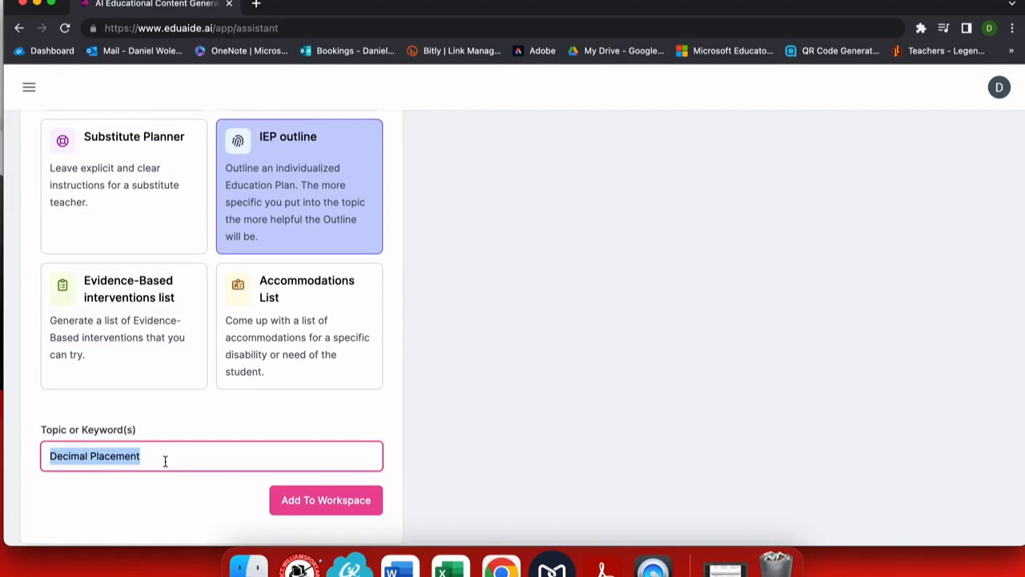
pyautogui.write('reading comprehension')
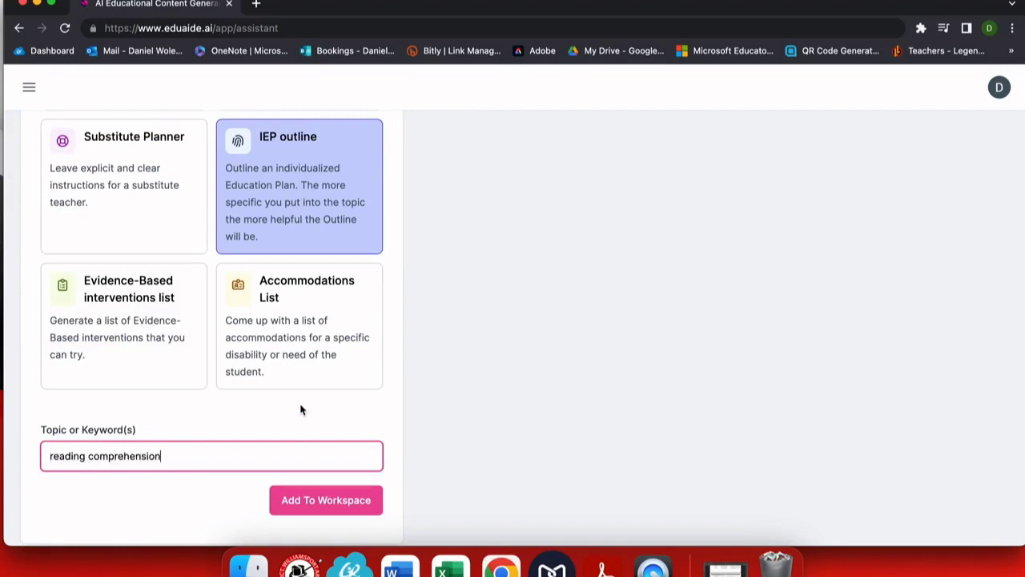
pyautogui.scroll(2, 299, 408)
pyautogui.scroll(-2, 319, 410)
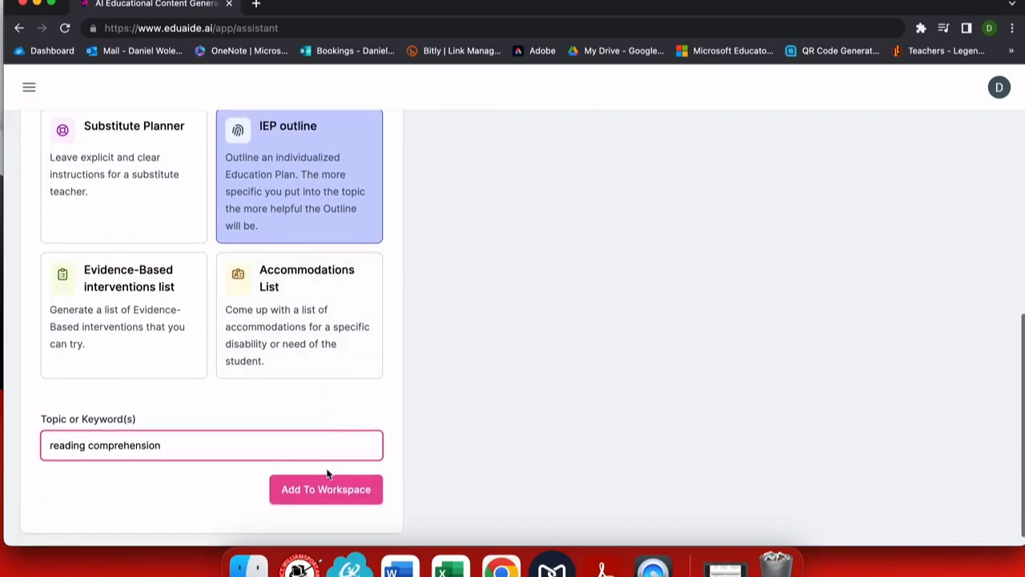
pyautogui.click(325, 503)
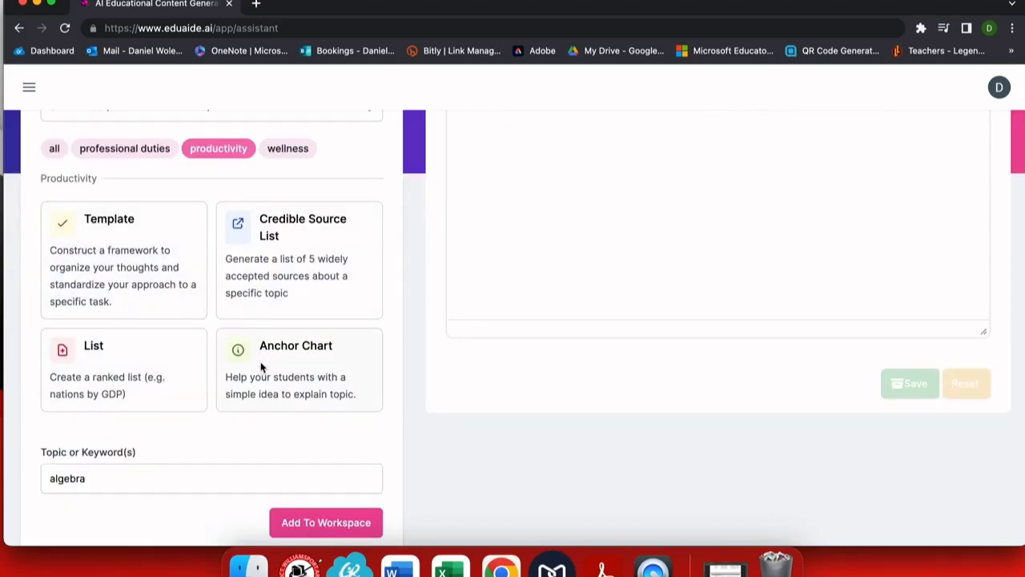
# - Choose Credible Source List, replace 'algebra' with 'Narrative Writing', and generate the sources
pyautogui.click(250, 270)
pyautogui.click(154, 478)
pyautogui.doubleClick(154, 478)
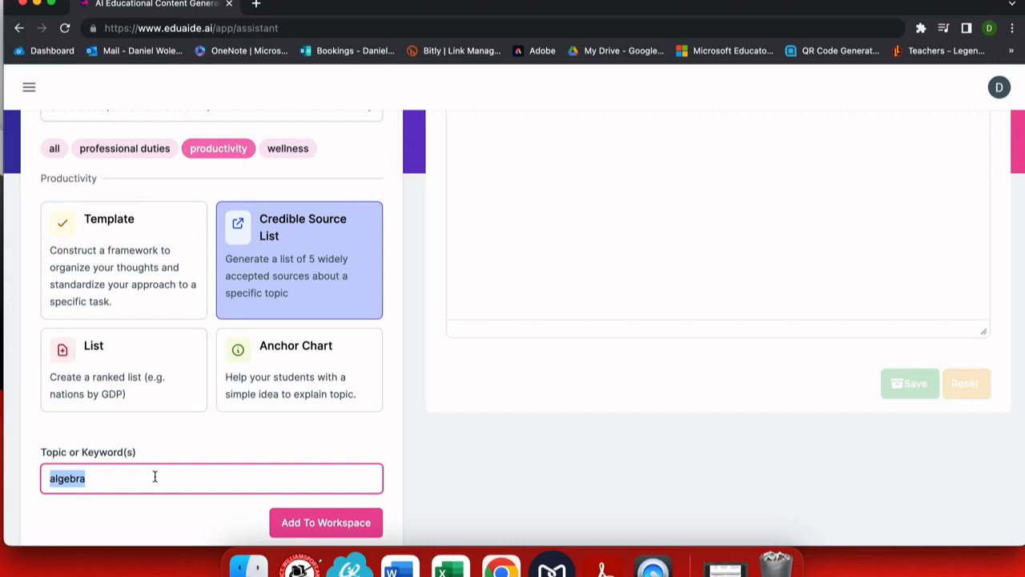
pyautogui.write('Narrative Writing')
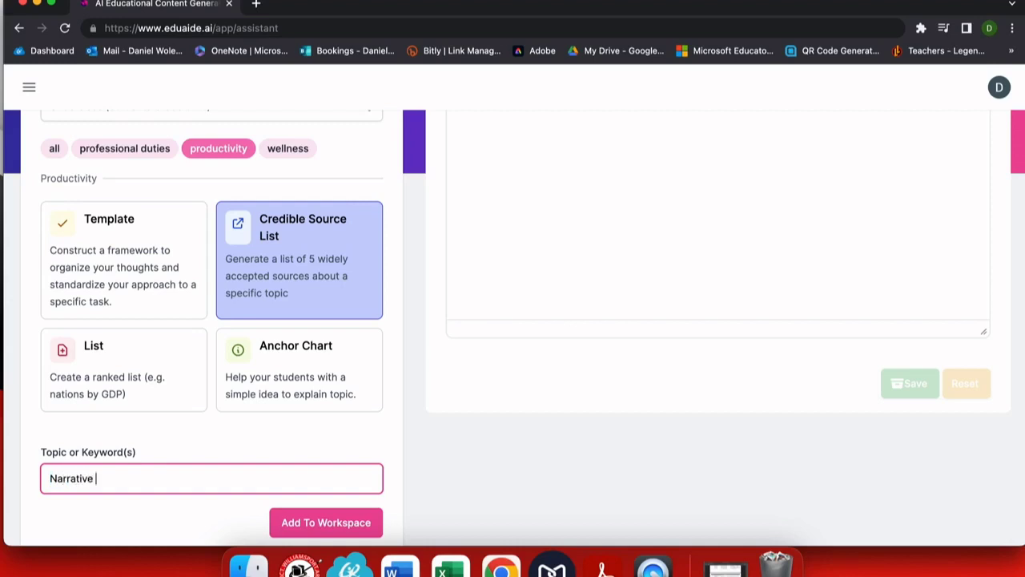
pyautogui.click(323, 523)
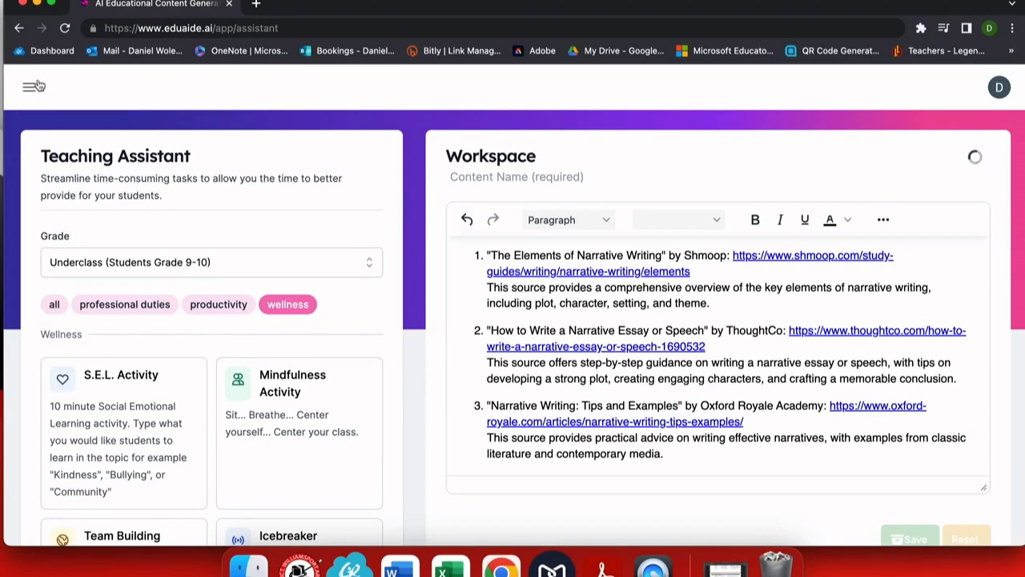
# - Go to the Content Generator page and reset the workspace
pyautogui.click(31, 90)
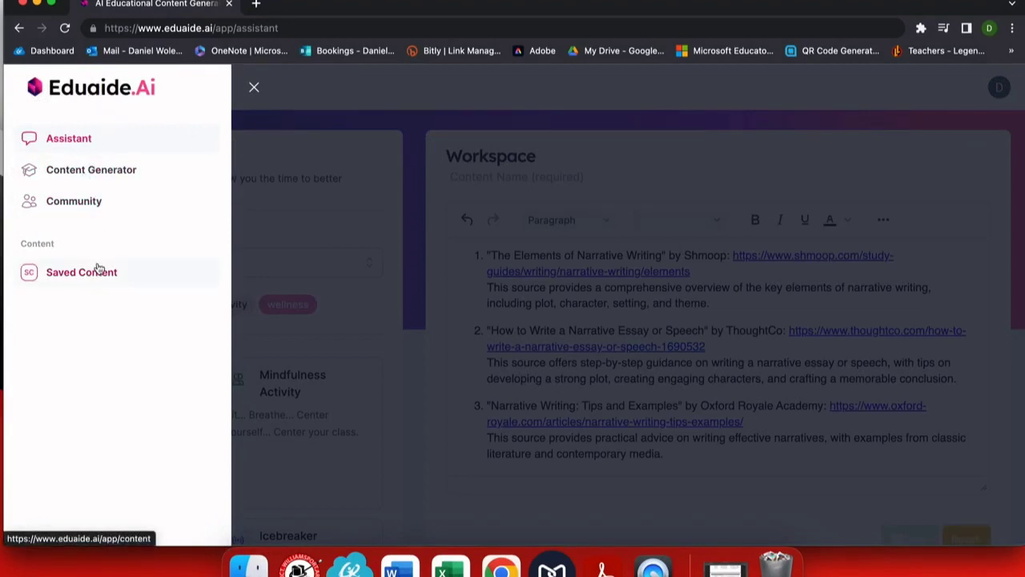
pyautogui.click(73, 170)
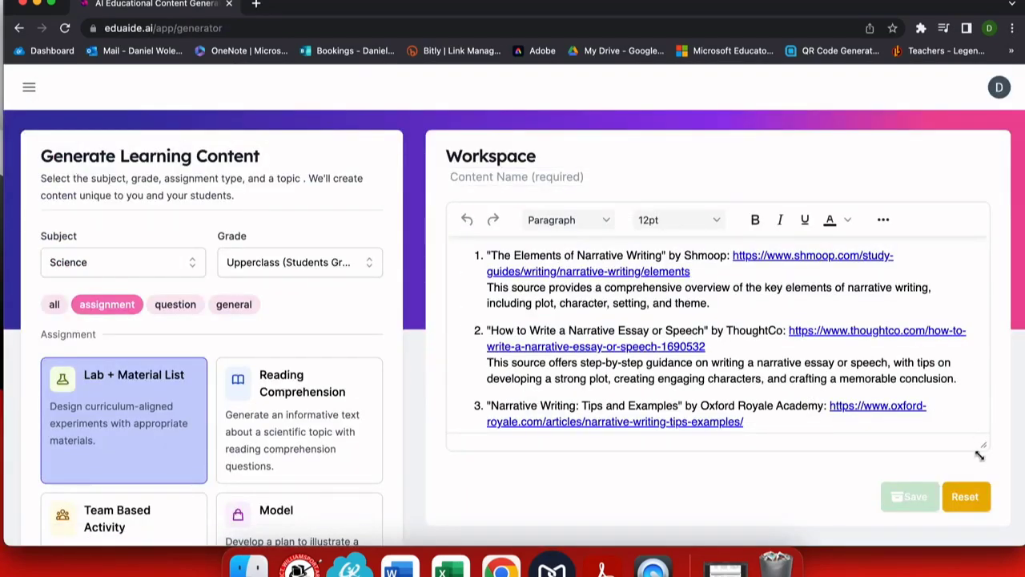
pyautogui.click(971, 500)
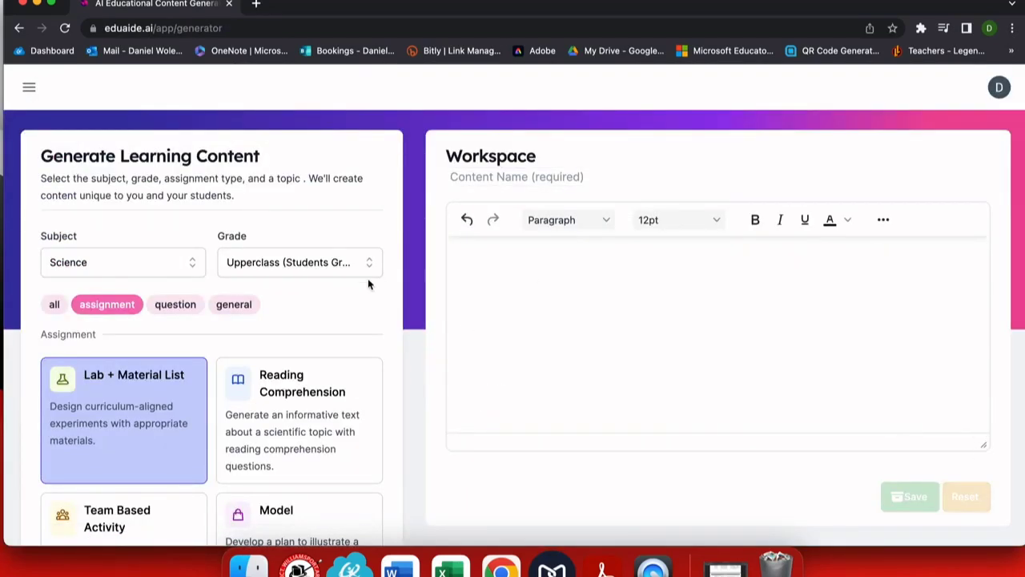
# - Set the subject to Enrichment
pyautogui.click(193, 265)
pyautogui.scroll(-1, 171, 389)
pyautogui.scroll(1, 171, 390)
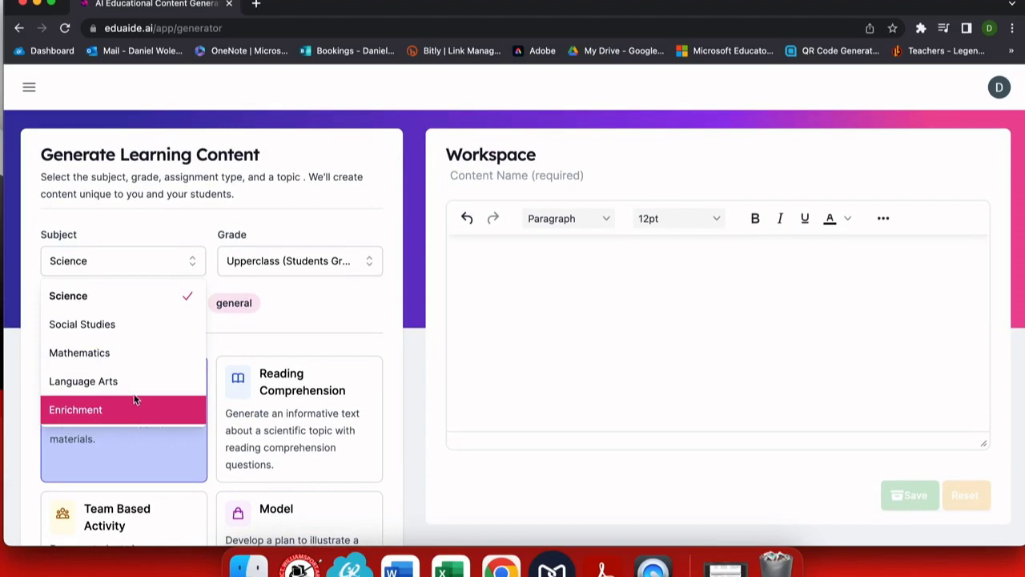
pyautogui.click(127, 407)
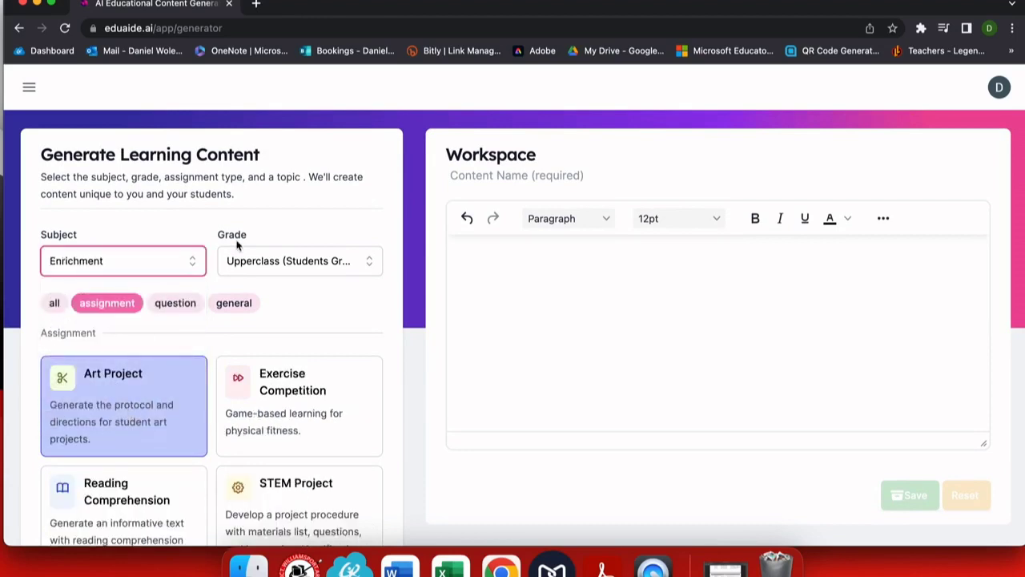
# - Set the grade to Middle School and begin entering the Benjamin Franklin topic
pyautogui.click(276, 266)
pyautogui.click(289, 351)
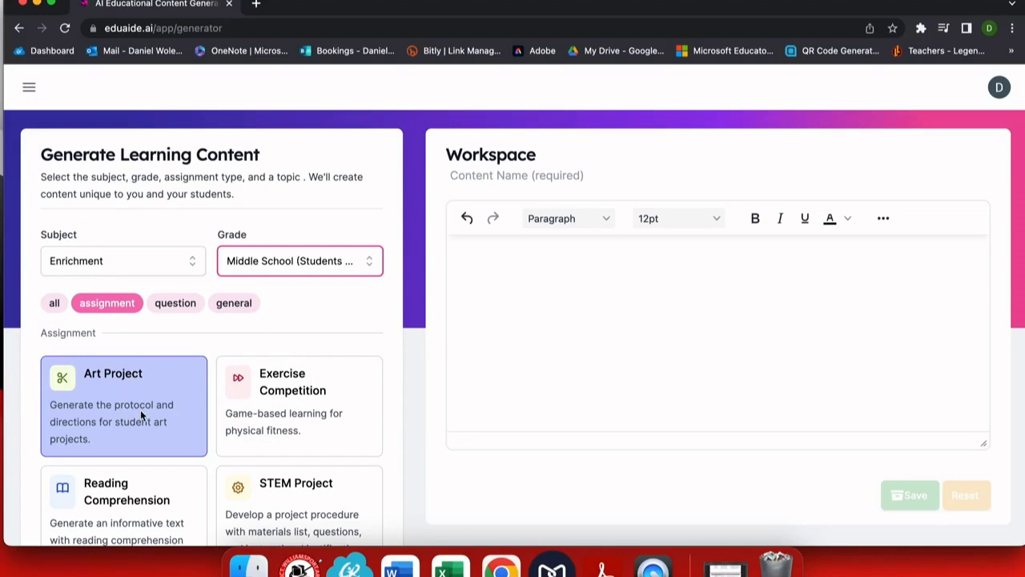
pyautogui.scroll(-2, 141, 410)
pyautogui.scroll(-2, 141, 410)
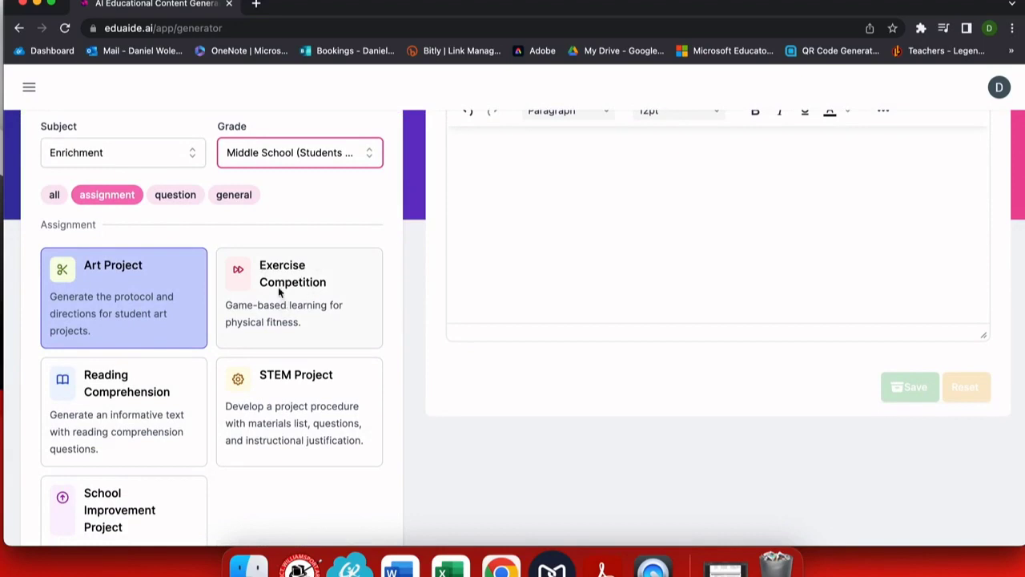
pyautogui.scroll(-3, 152, 406)
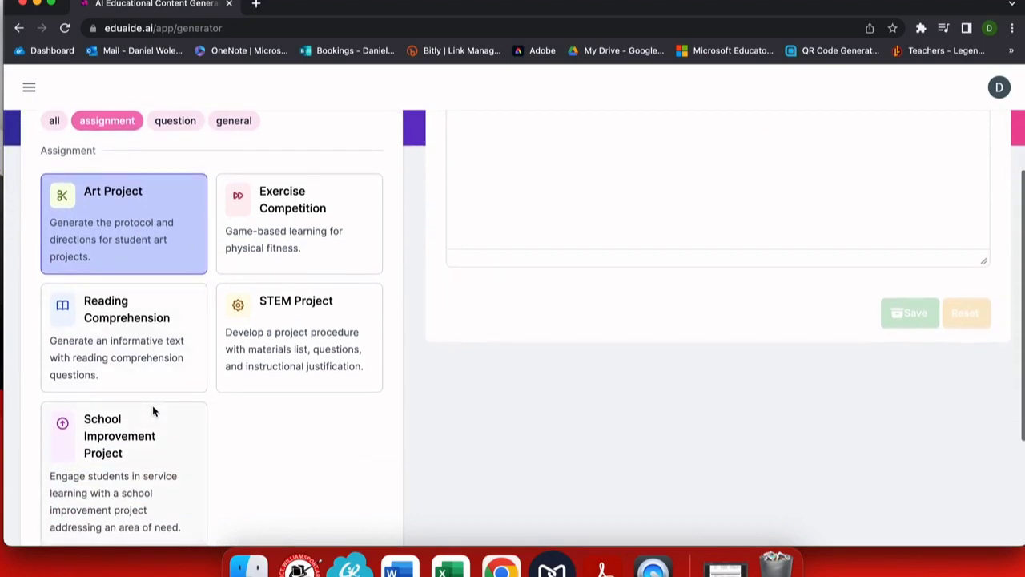
pyautogui.scroll(1, 262, 346)
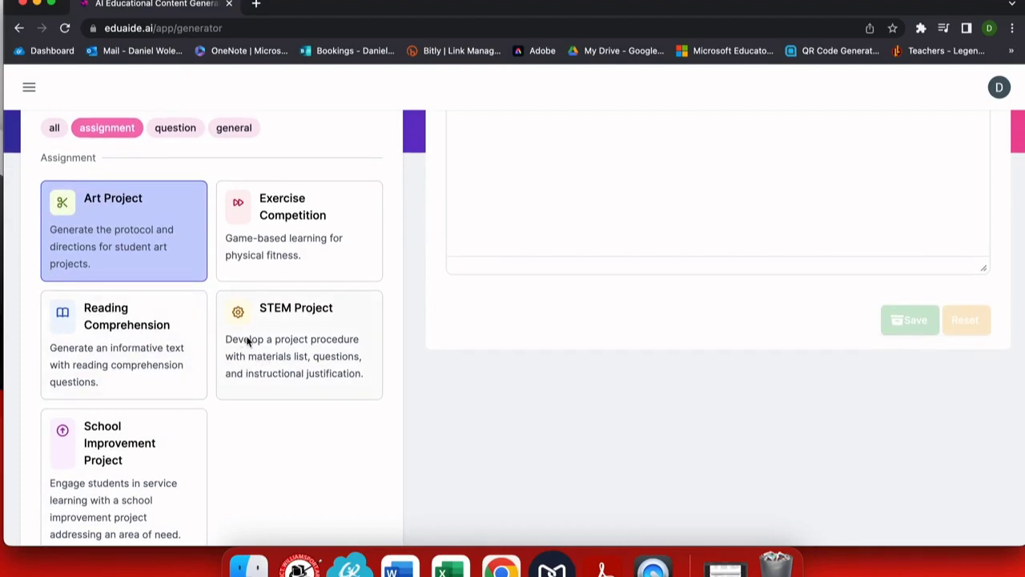
pyautogui.scroll(-5, 248, 341)
pyautogui.click(160, 429)
pyautogui.write('B')
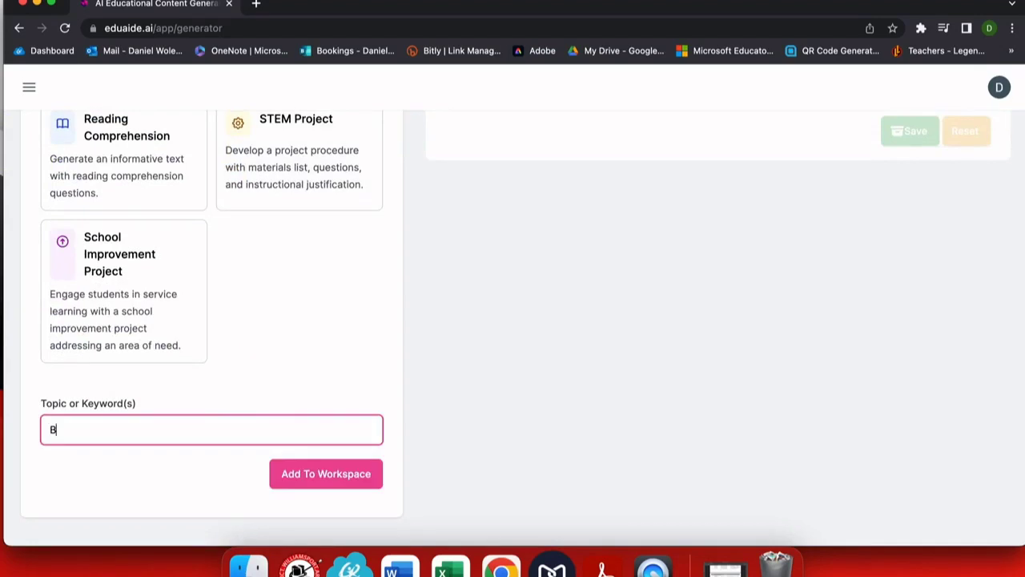
pyautogui.write('ne')
pyautogui.write('enjamin Fra')
pyautogui.write('nklin')
# - Generate the Benjamin Franklin collage project with its objective, materials list and step-by-step instructions
pyautogui.scroll(3, 128, 309)
pyautogui.scroll(-3, 96, 217)
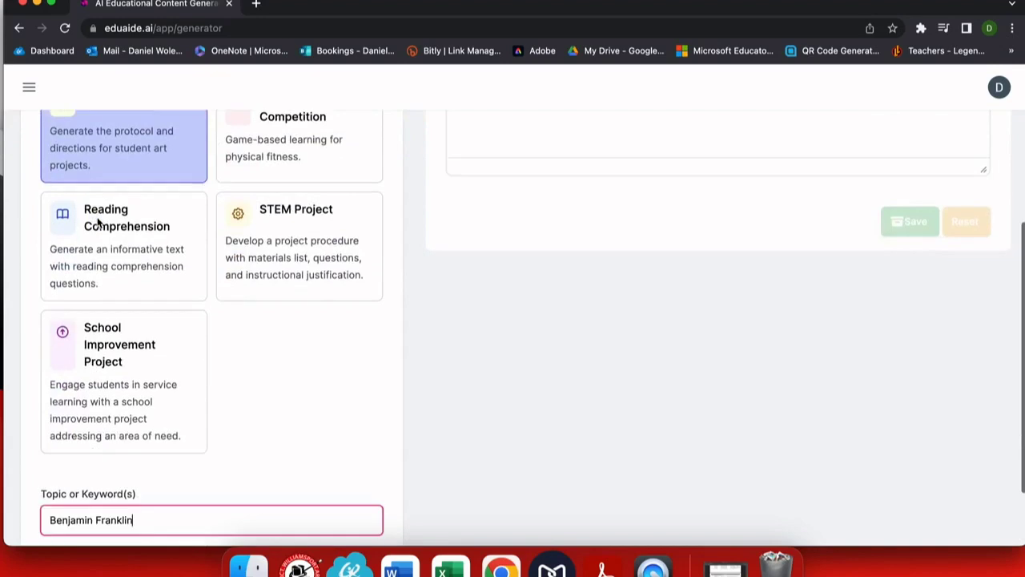
pyautogui.click(305, 501)
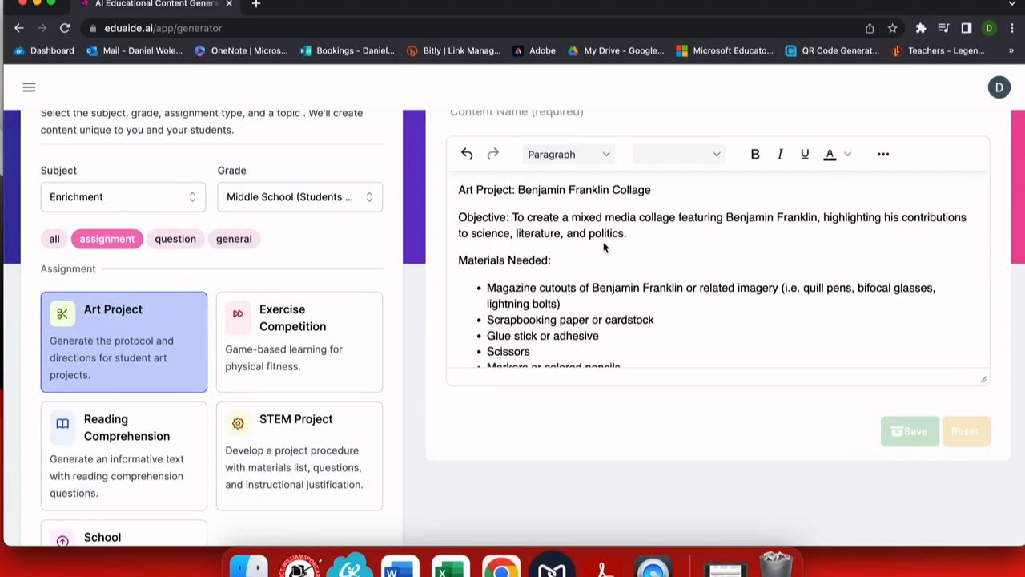
pyautogui.scroll(-3, 604, 248)
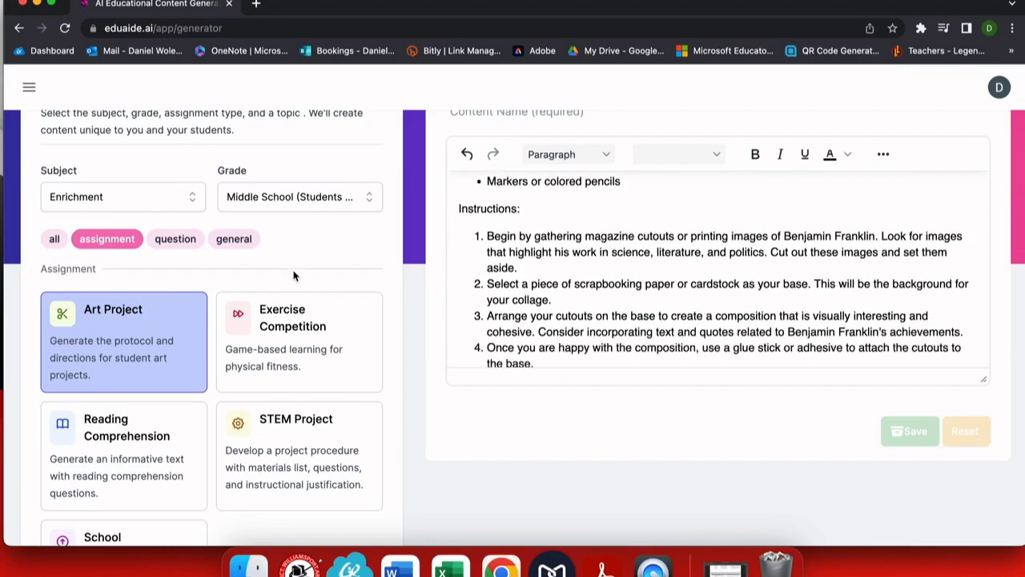
pyautogui.click(176, 238)
# - Generate the DIY barometer demonstration script from the General section's Demonstration generator
pyautogui.scroll(-10, 479, 412)
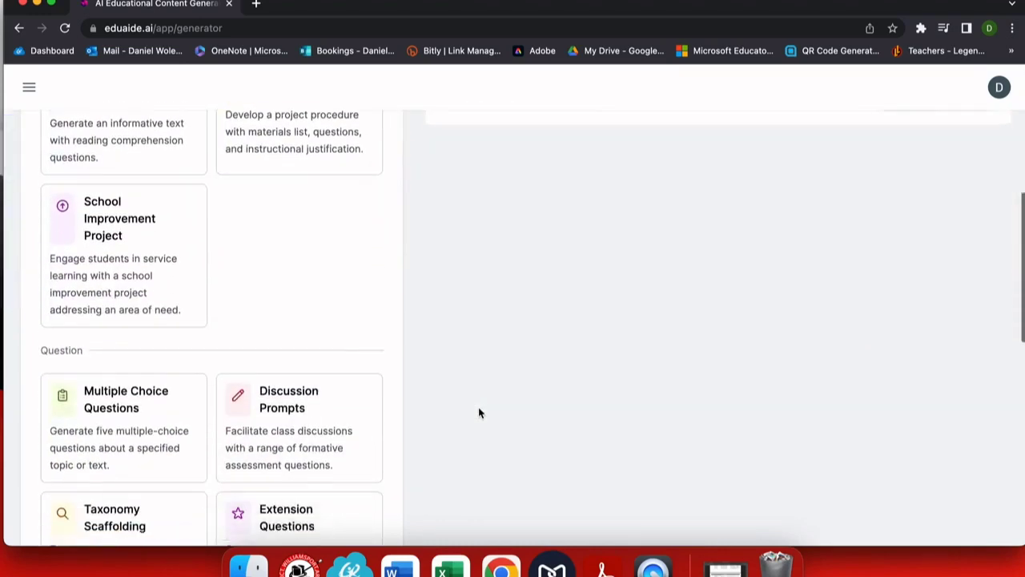
pyautogui.scroll(-5, 395, 423)
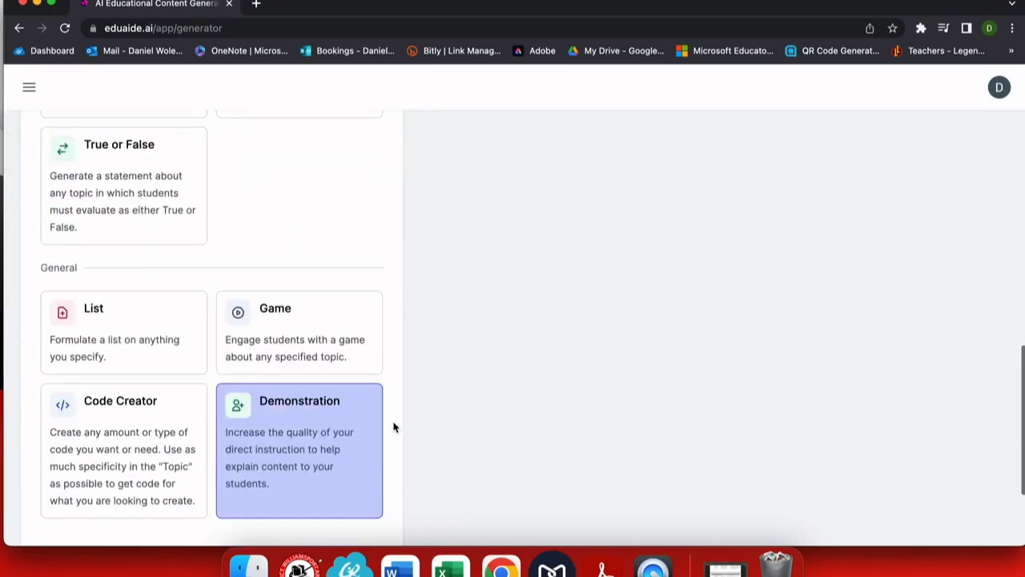
pyautogui.click(347, 533)
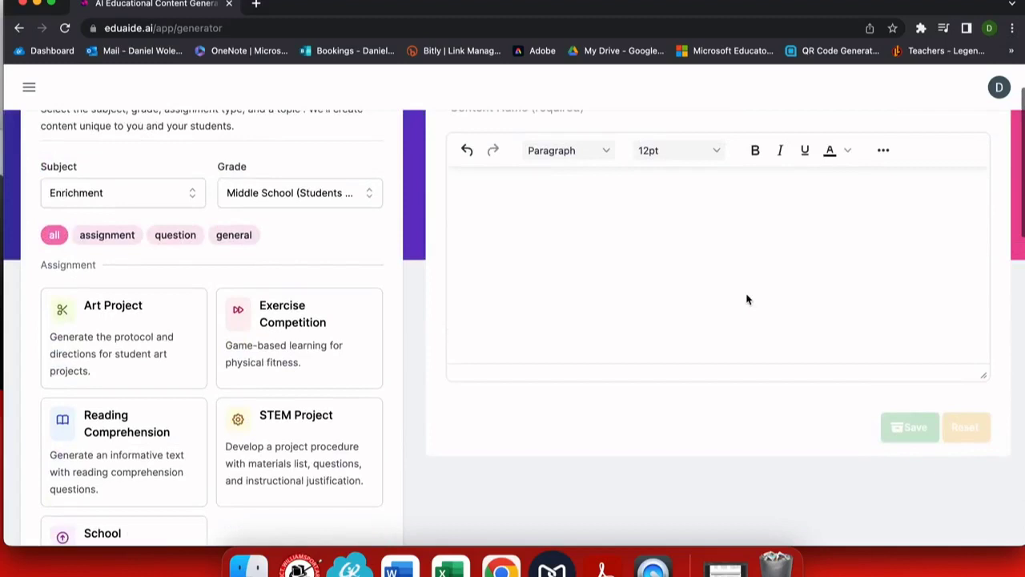